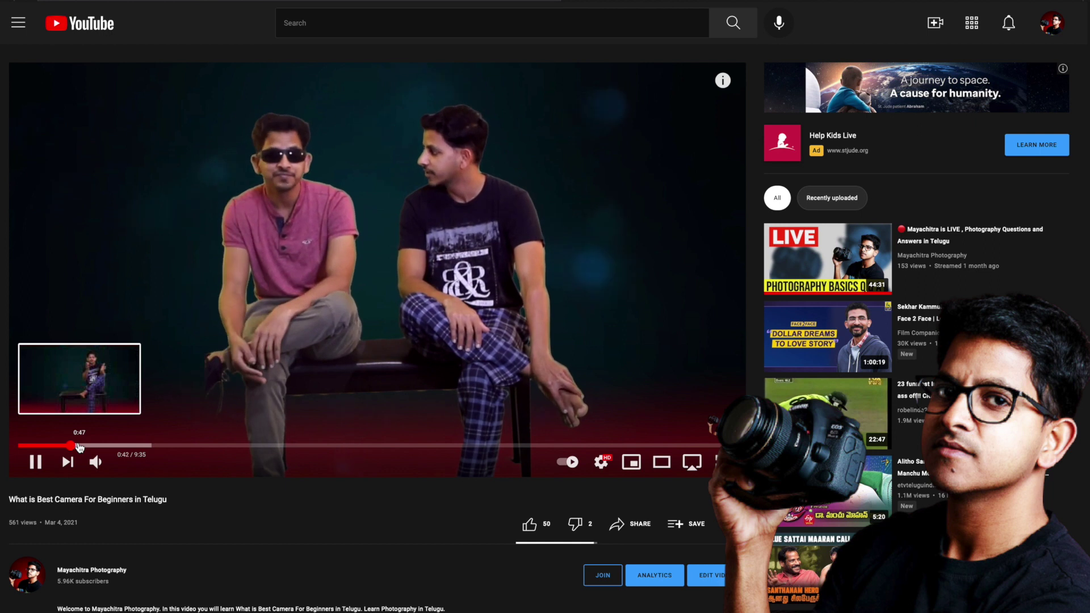
# Pause the beginner camera video at the bench scene and look over its watch page.
pyautogui.click(36, 464)
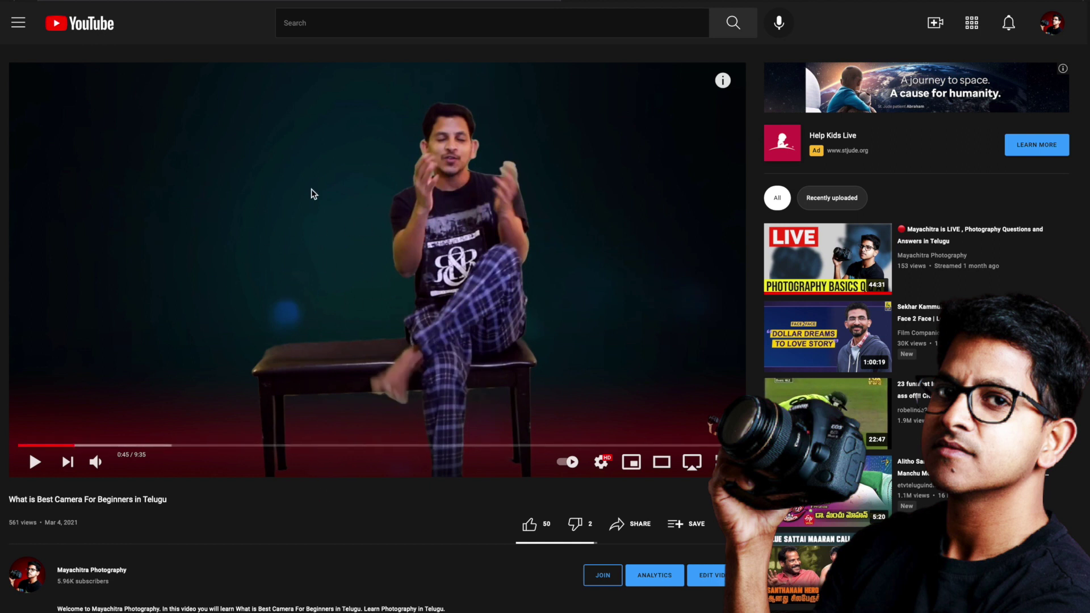
pyautogui.scroll(-1, 390, 576)
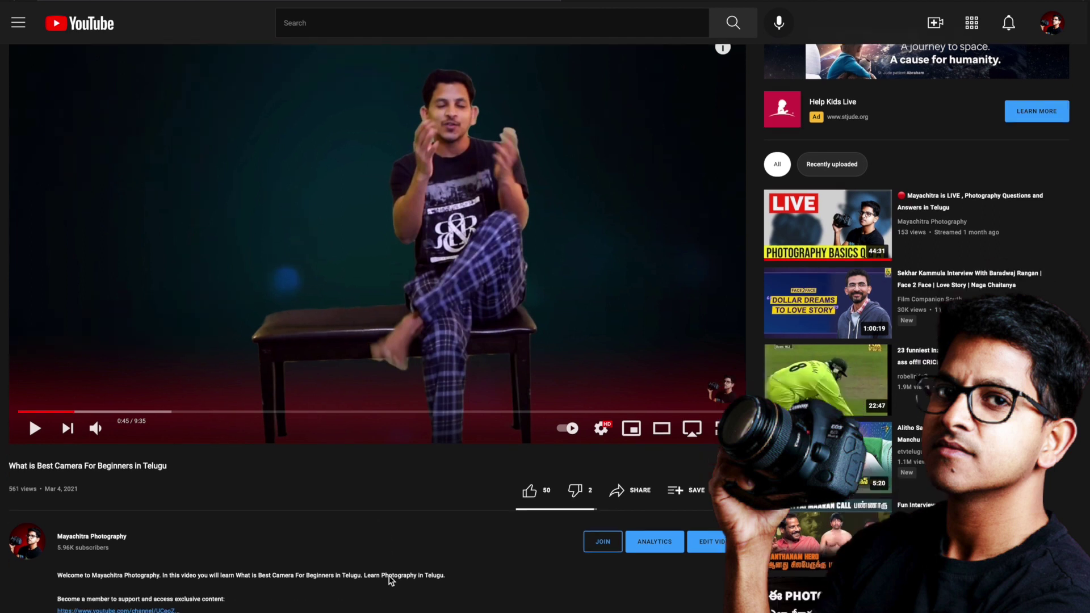
pyautogui.scroll(-3, 389, 576)
pyautogui.scroll(4, 389, 579)
# Switch to Final Cut Pro and return from the open compound clip to the Best Cameera project timeline.
pyautogui.moveTo(653, 605)
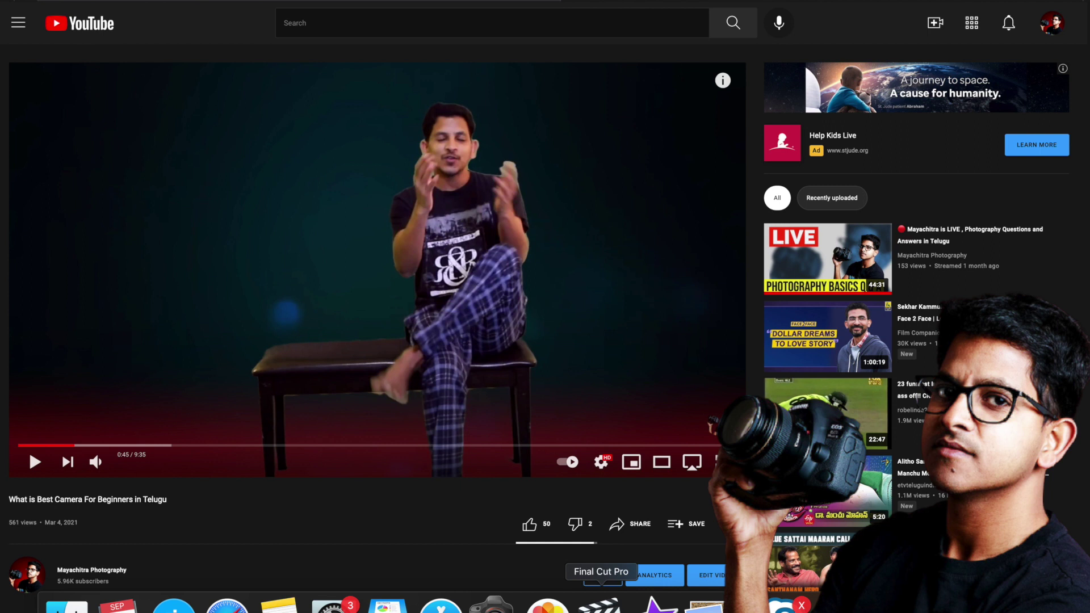
pyautogui.click(601, 605)
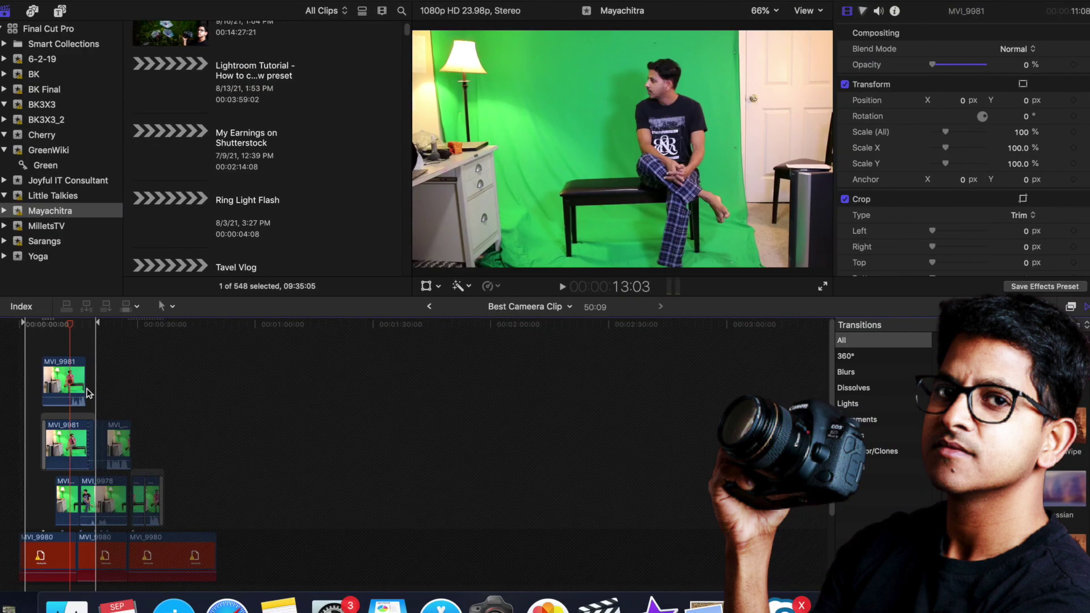
pyautogui.click(430, 307)
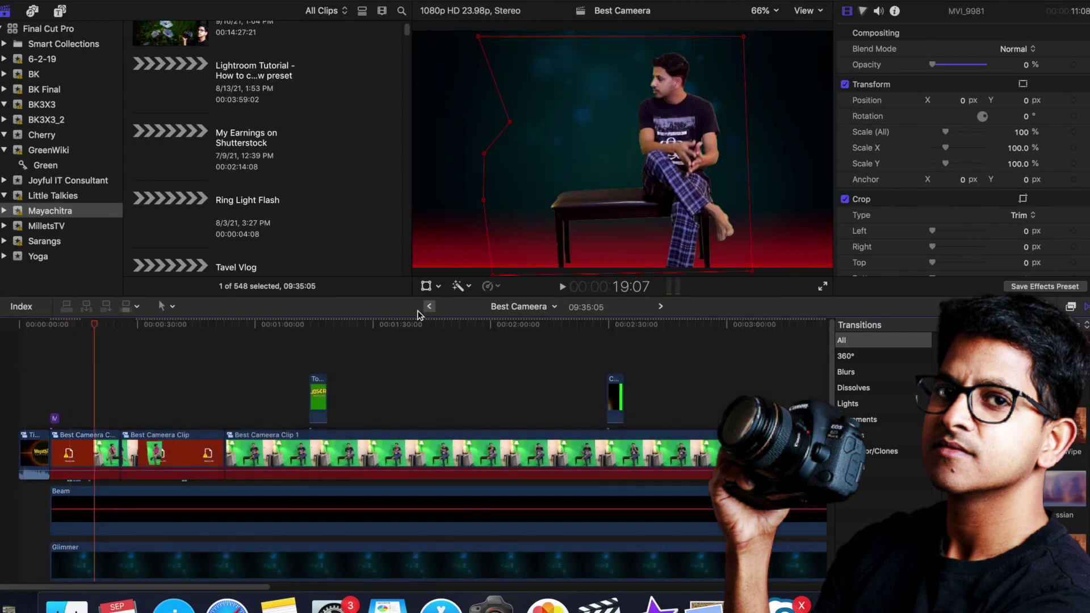
# Preview the keyed footage over the Beam and Glimmer backgrounds at several points of the Best Cameera timeline.
pyautogui.click(234, 397)
pyautogui.click(298, 388)
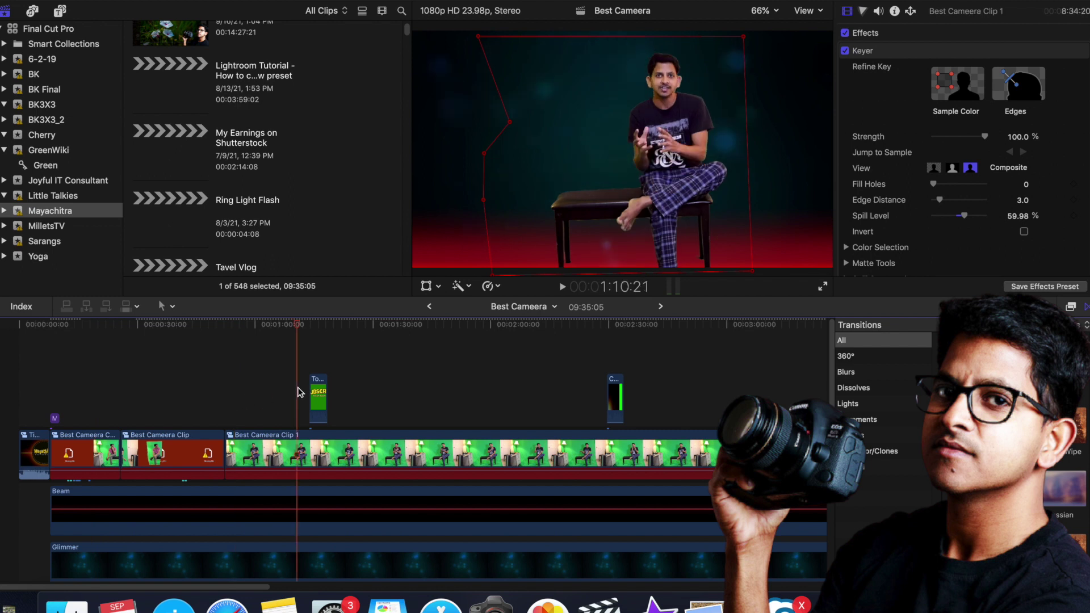
pyautogui.click(460, 375)
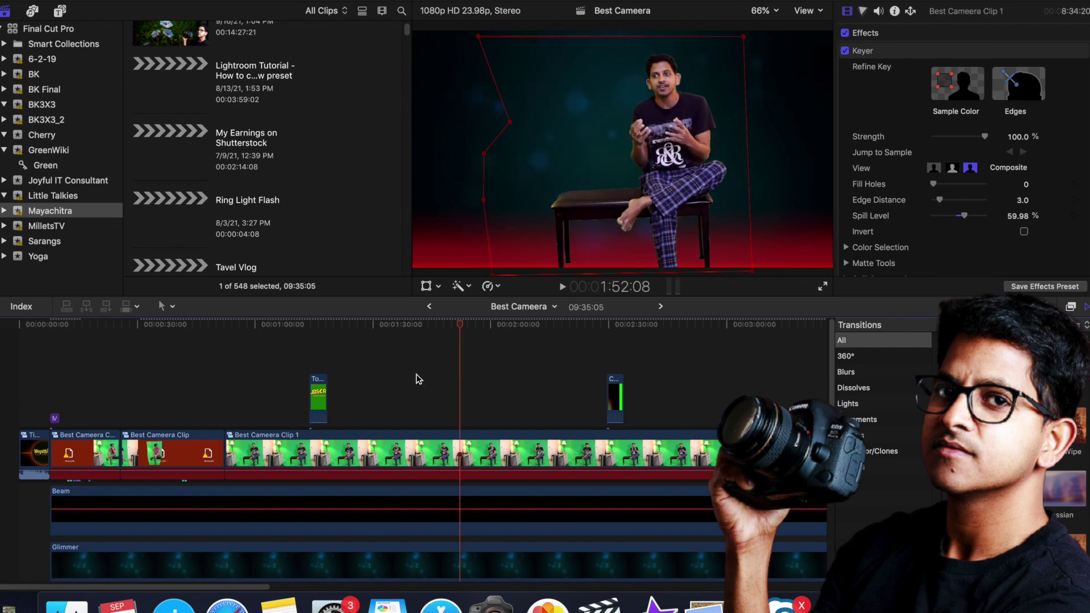
pyautogui.press('space')
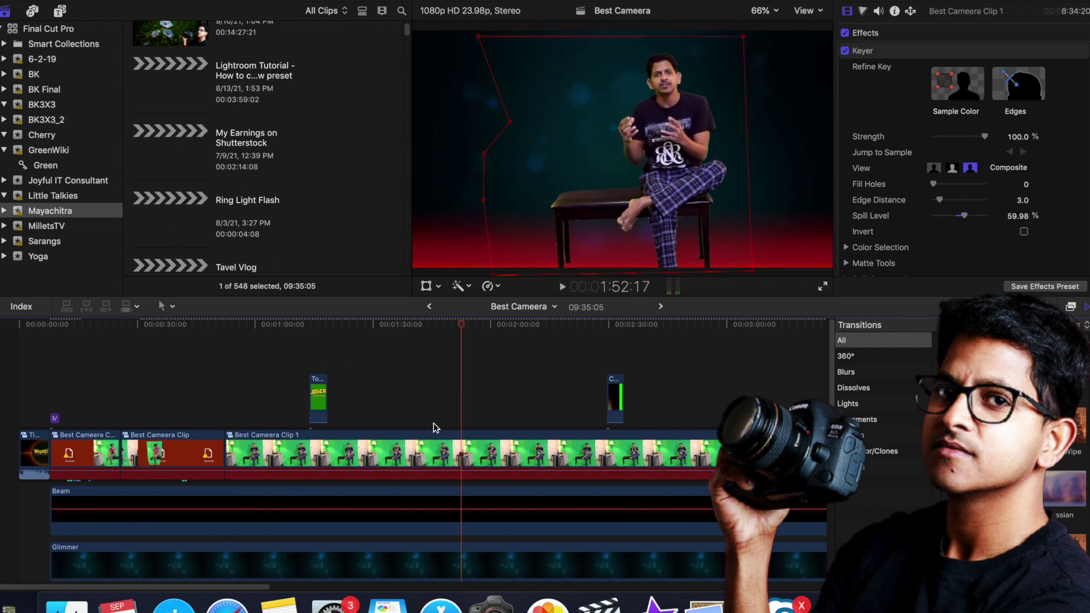
pyautogui.click(92, 378)
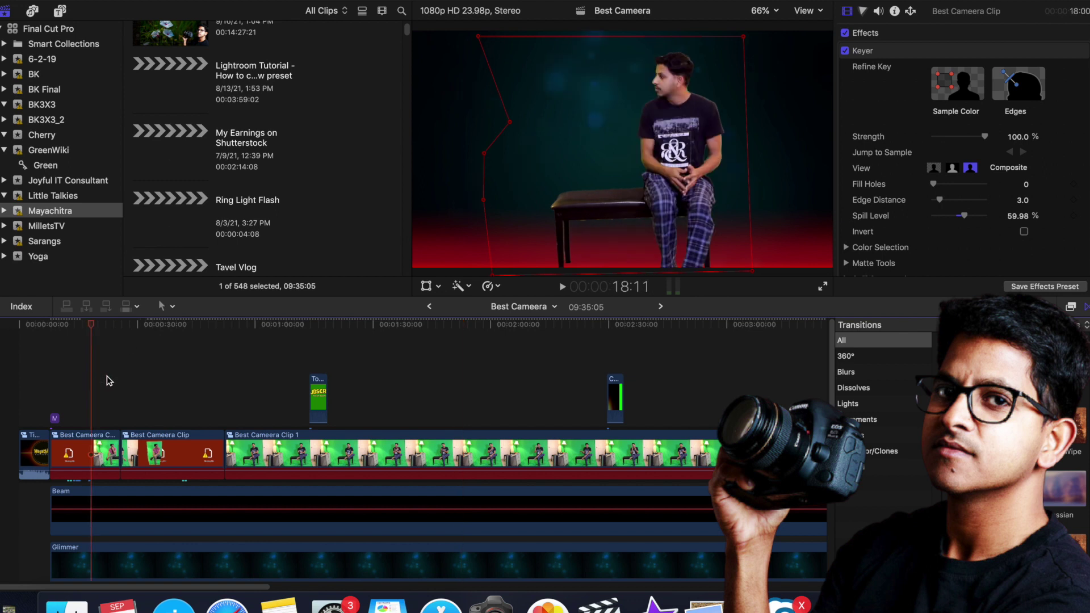
pyautogui.press('space')
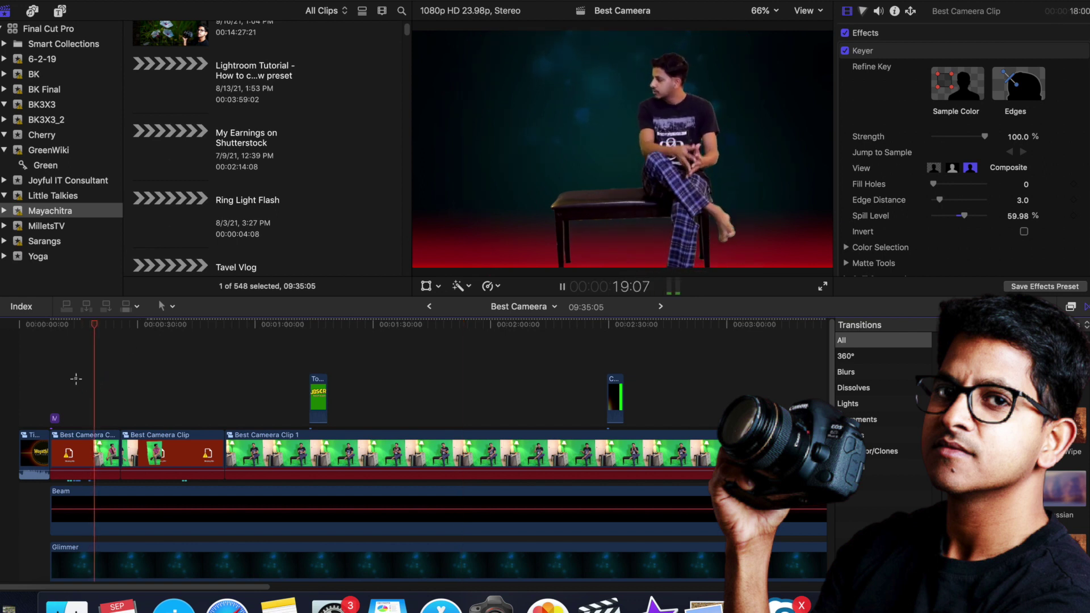
pyautogui.click(75, 380)
pyautogui.click(104, 391)
# Open the first Best Cameera Clip compound clip in its own timeline to access its stacked MVI layers.
pyautogui.doubleClick(106, 454)
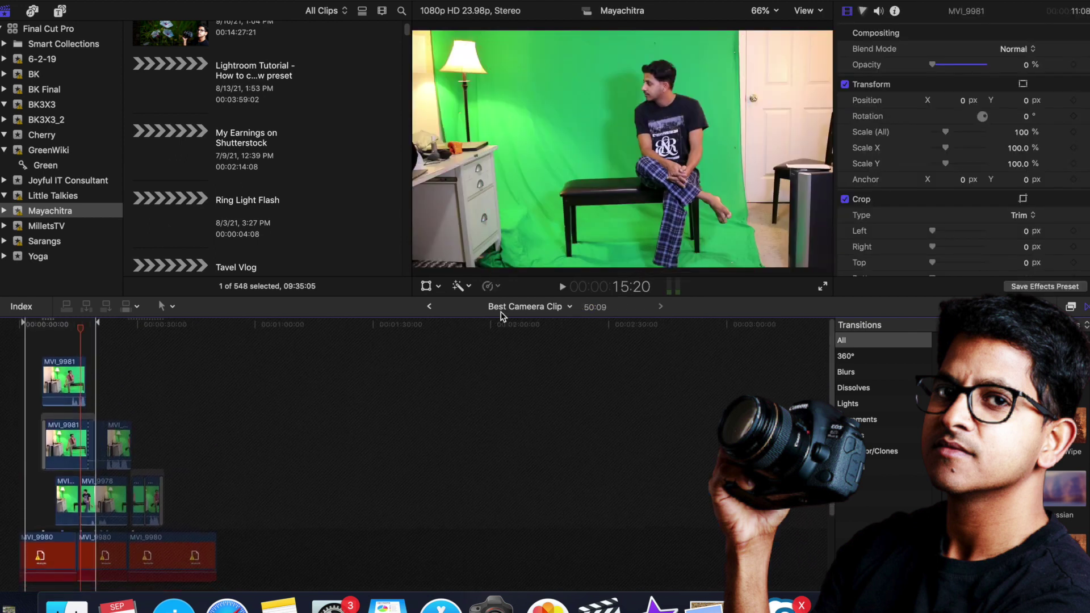
pyautogui.click(430, 306)
pyautogui.click(113, 449)
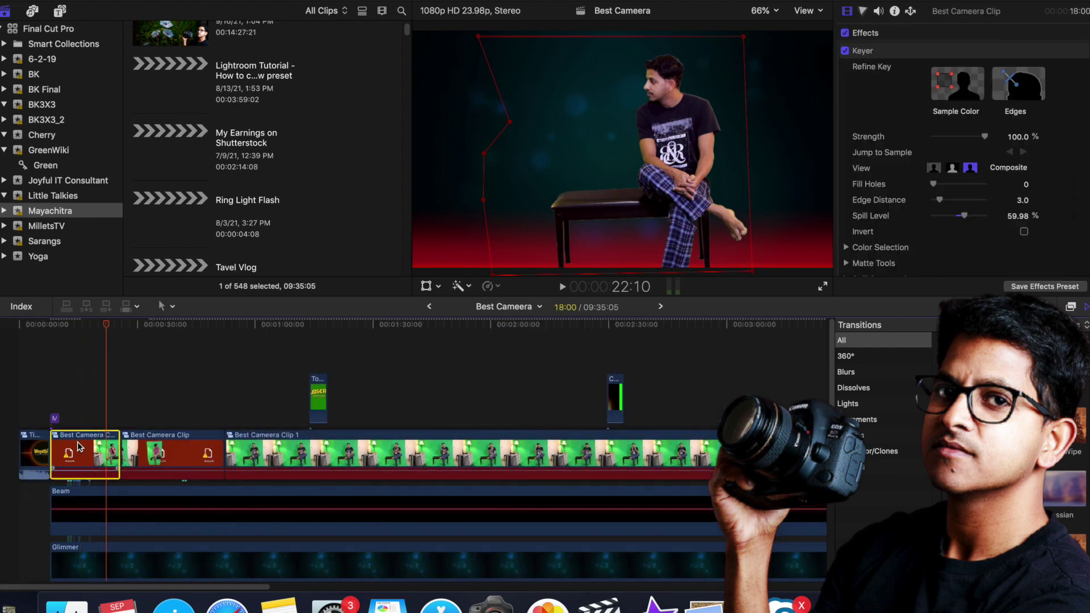
pyautogui.click(159, 443)
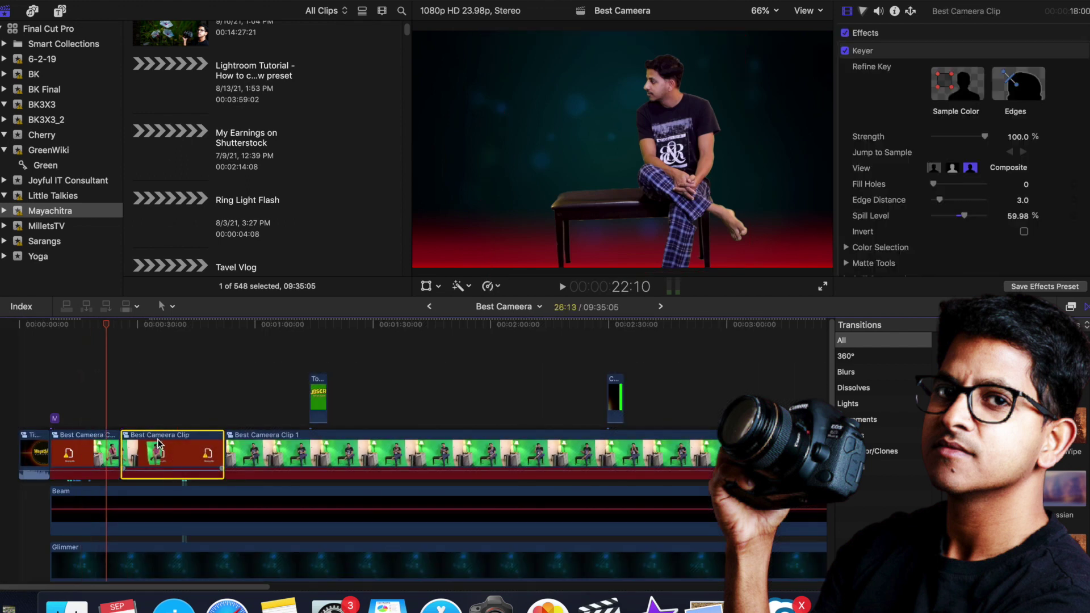
pyautogui.click(97, 445)
pyautogui.doubleClick(97, 446)
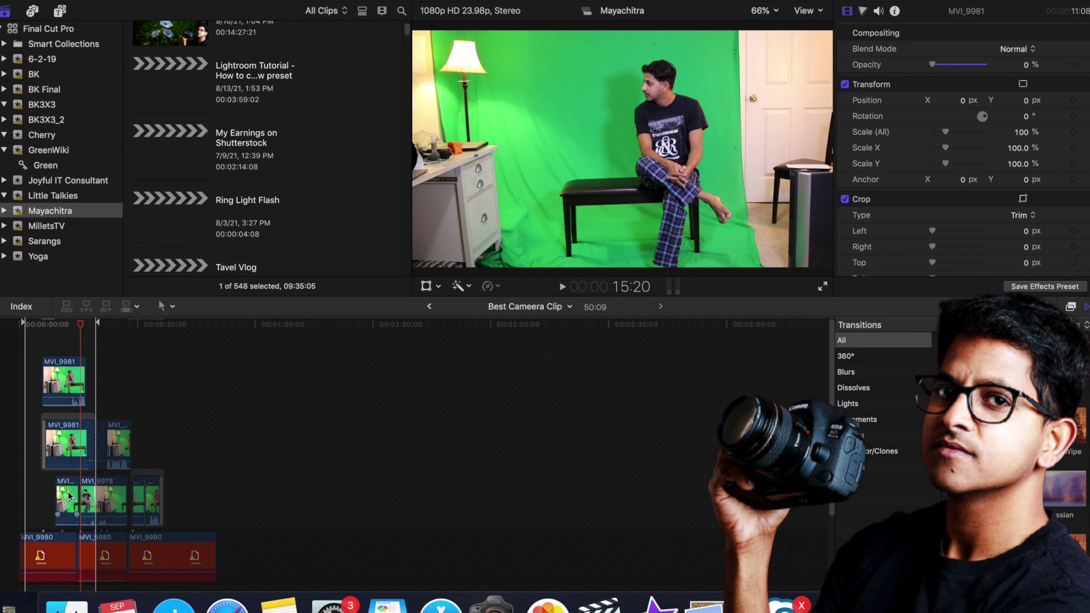
# Set the topmost MVI_9981 clip's opacity to 100% and play back that section.
pyautogui.click(76, 364)
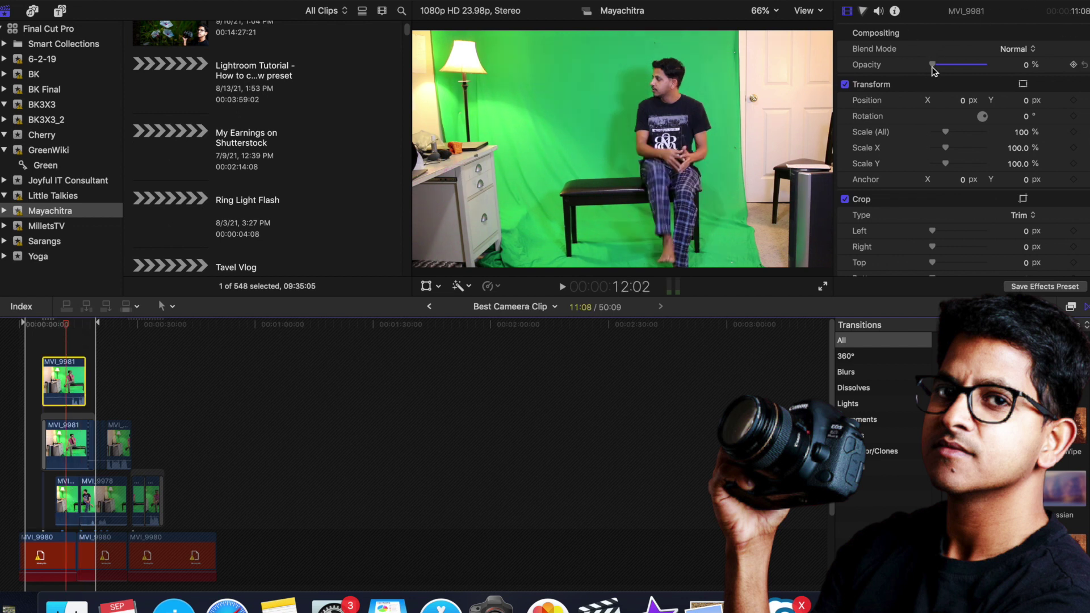
pyautogui.moveTo(933, 64); pyautogui.dragTo(986, 65)
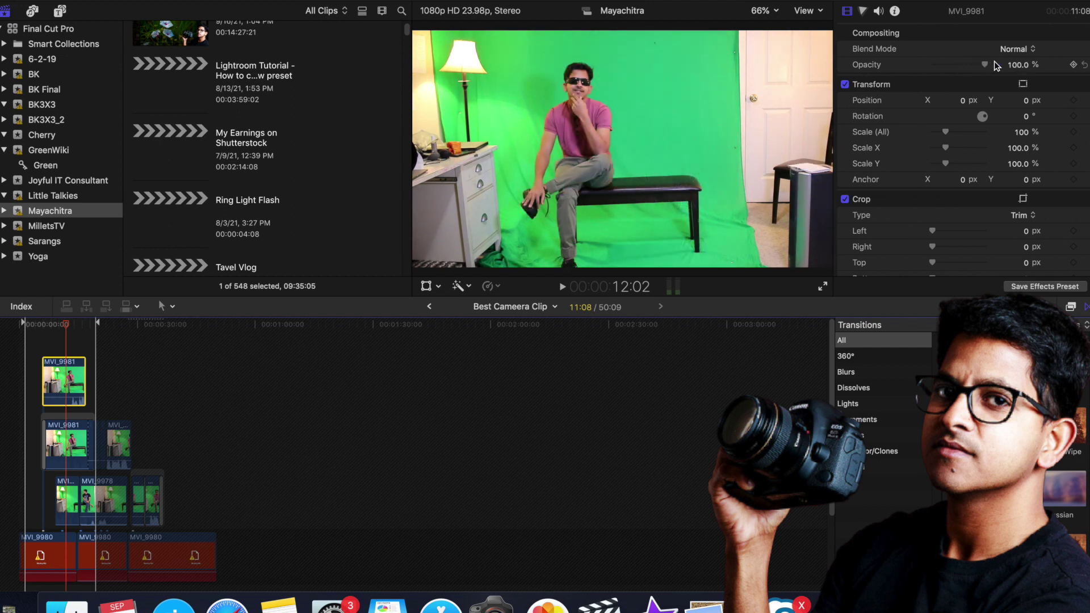
pyautogui.click(56, 334)
pyautogui.press('space')
pyautogui.press('space')
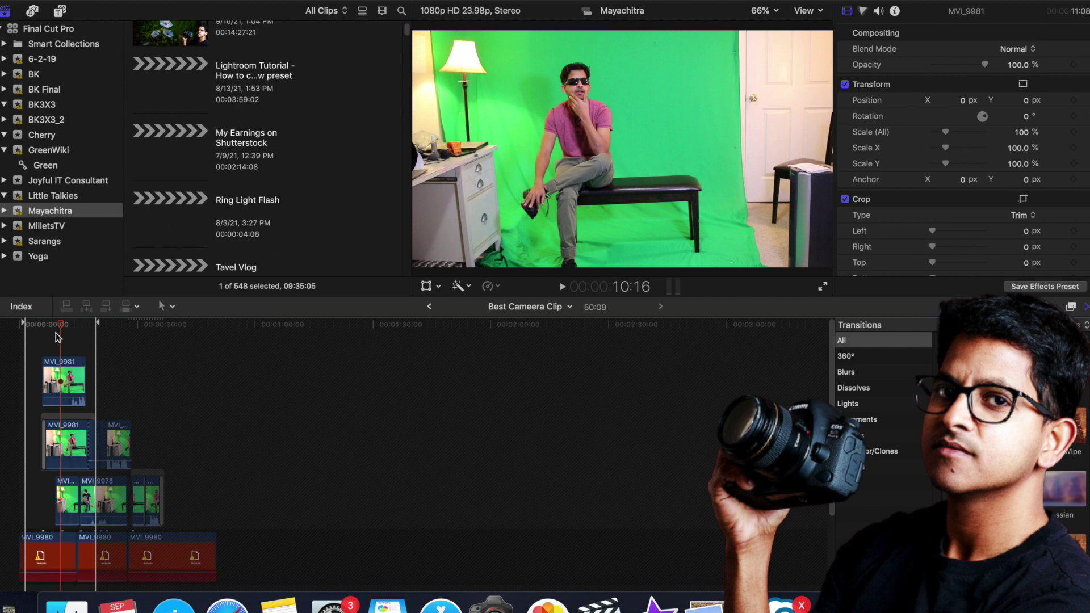
pyautogui.press('space')
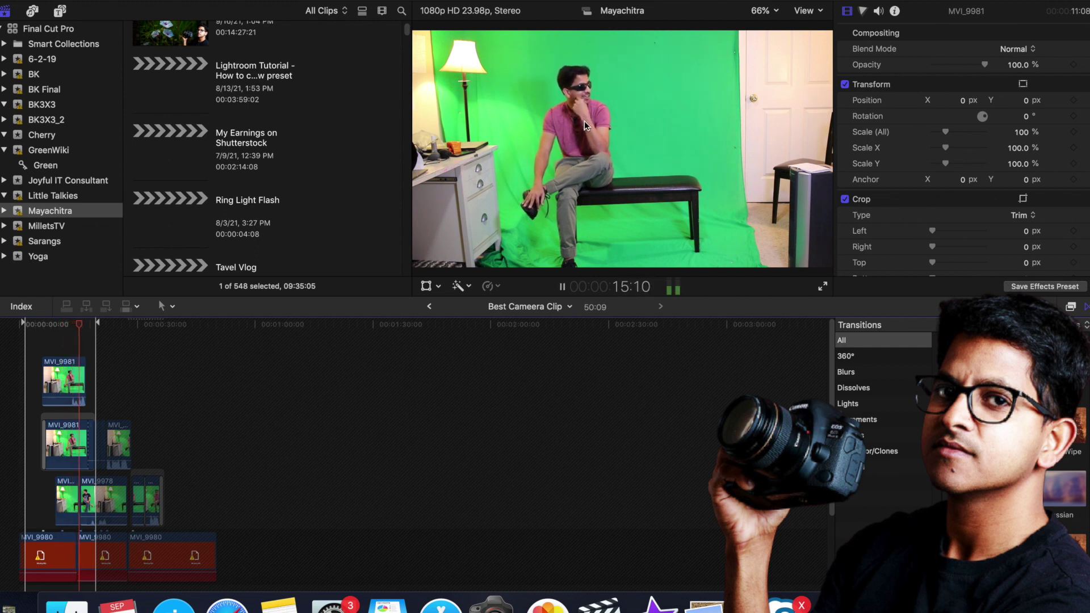
pyautogui.press('space')
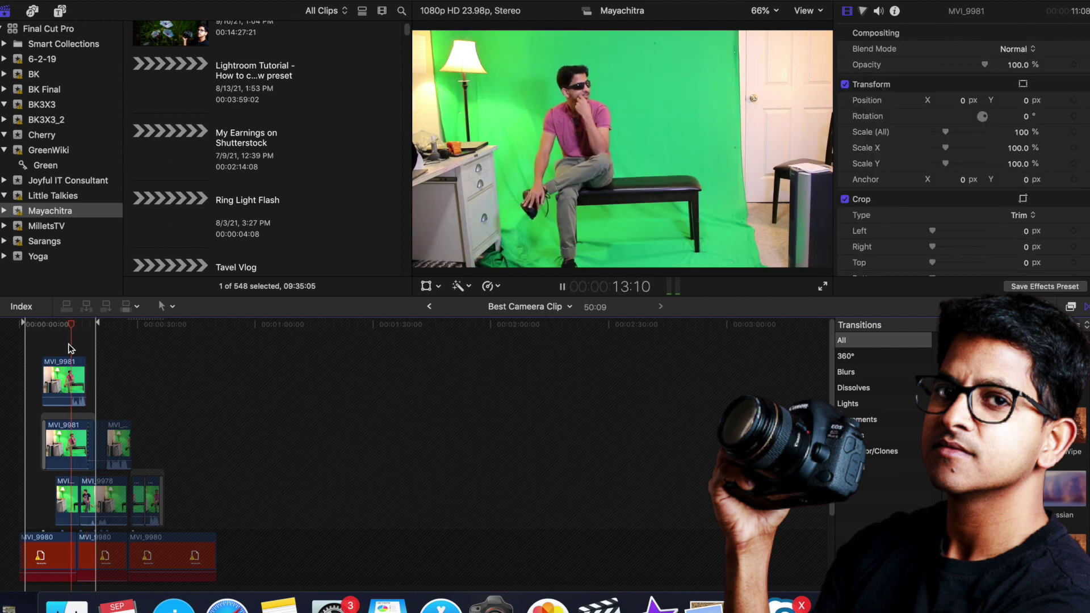
pyautogui.press('space')
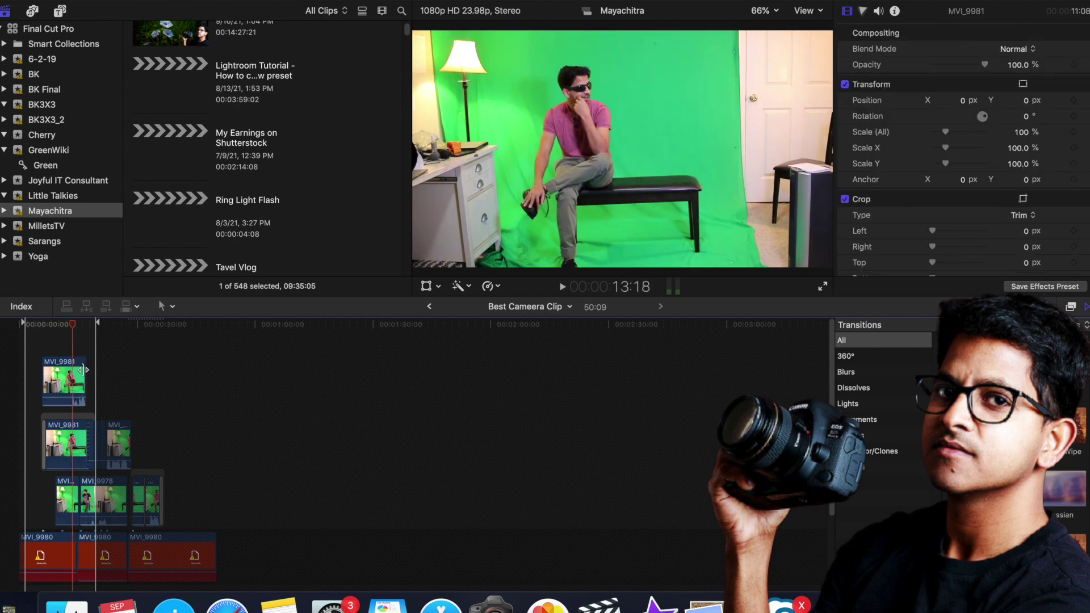
# Set the topmost MVI_9981 clip's opacity to 0% and play the section with the layer hidden.
pyautogui.click(80, 369)
pyautogui.moveTo(986, 64); pyautogui.dragTo(932, 64)
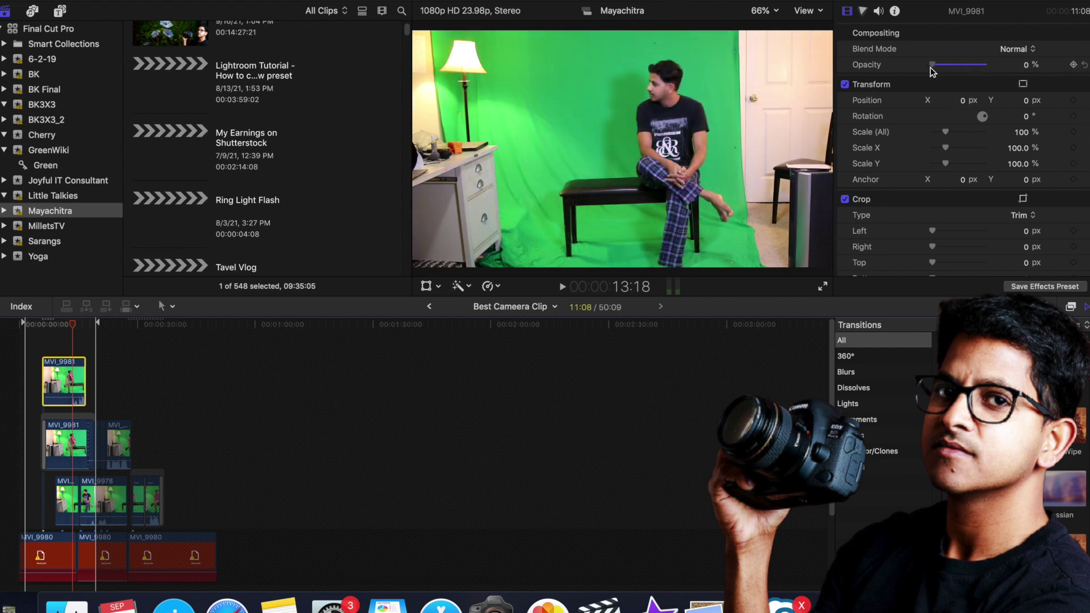
pyautogui.click(50, 339)
pyautogui.press('space')
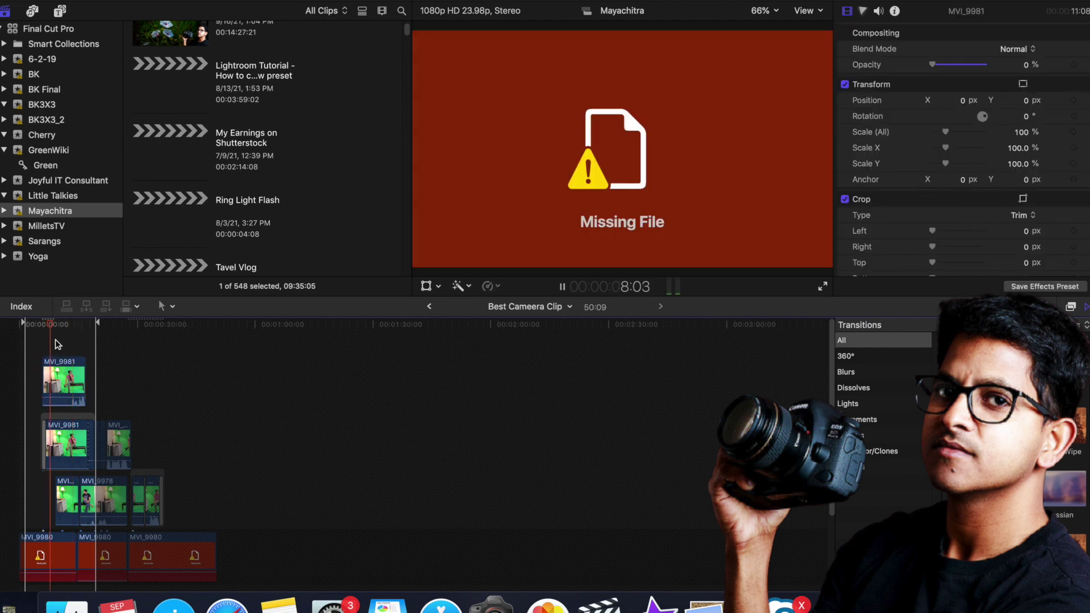
pyautogui.click(66, 344)
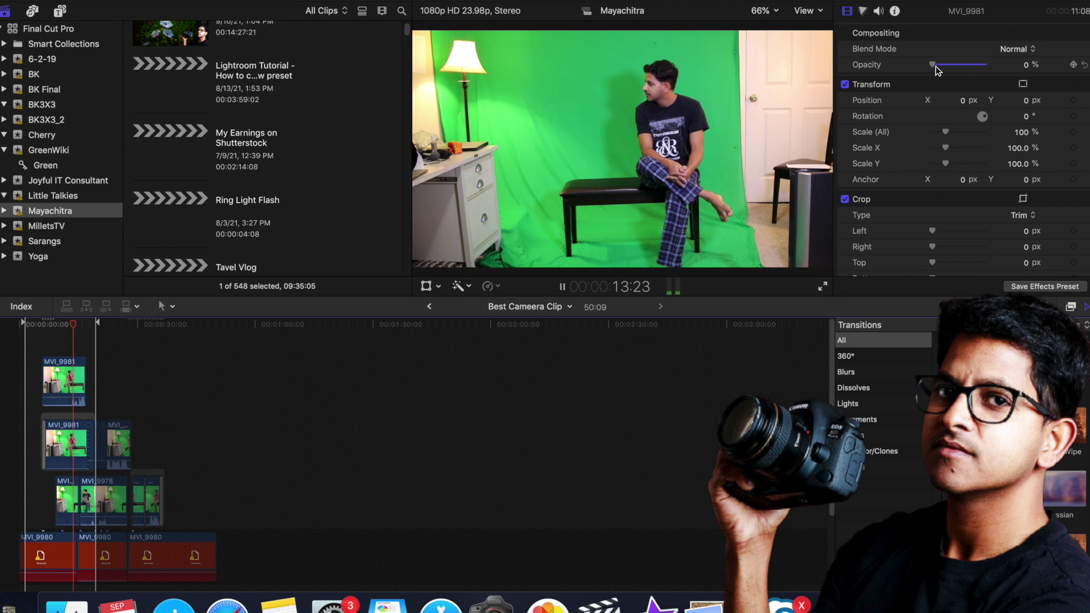
pyautogui.press('space')
# Set the topmost MVI_9981 clip's opacity to 47.7% and play the overlaid takes together.
pyautogui.moveTo(935, 66); pyautogui.dragTo(960, 69)
pyautogui.click(62, 349)
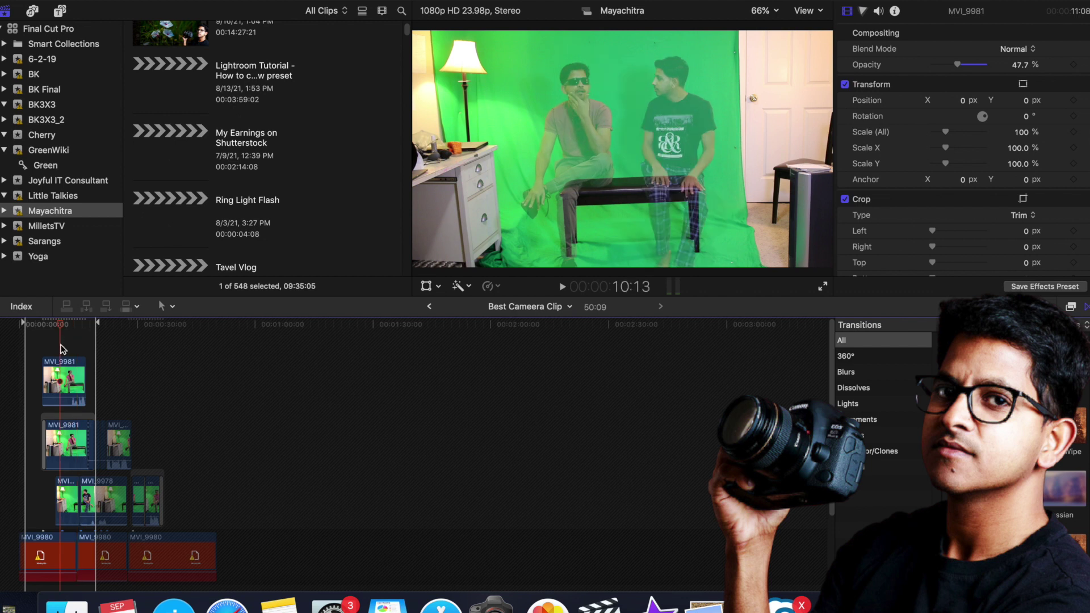
pyautogui.press('space')
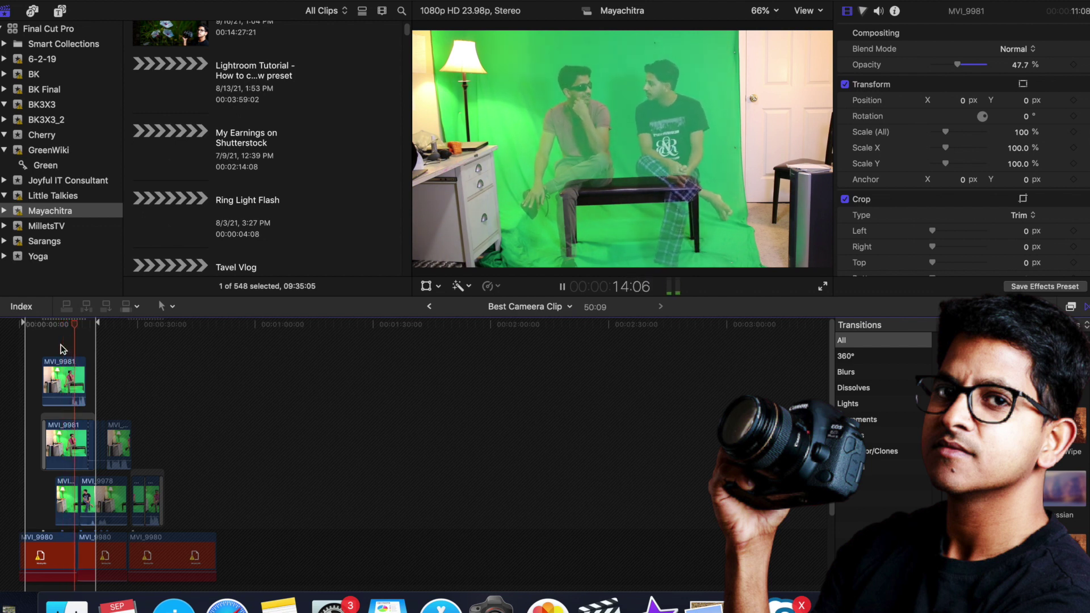
pyautogui.press('space')
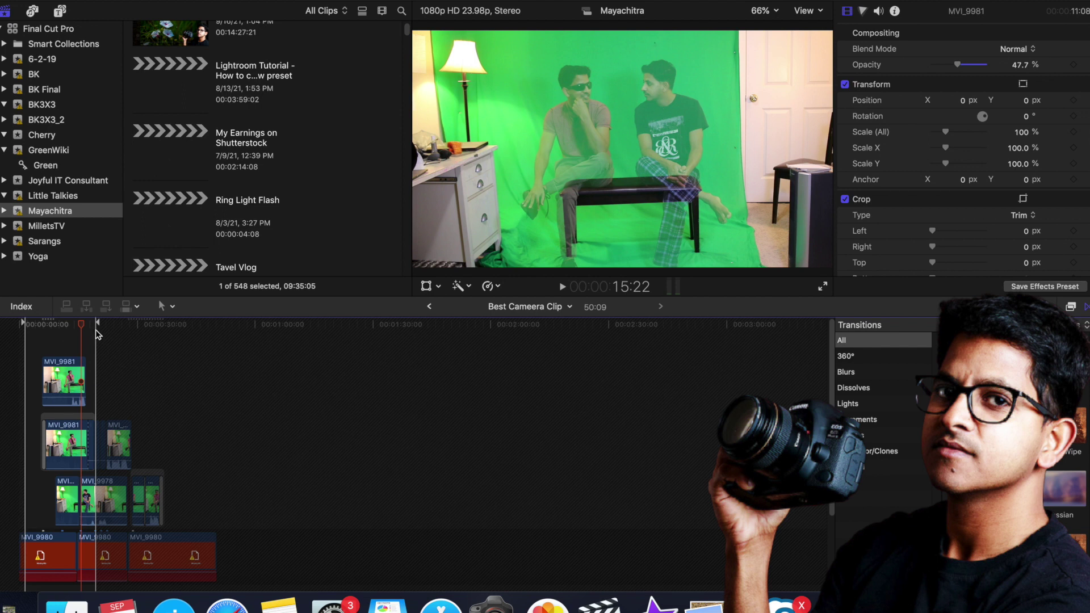
# At about 18:19, stretch the inner upper corner of the Draw Mask around the man in pink to the frame's right edge.
pyautogui.moveTo(83, 333); pyautogui.dragTo(73, 334)
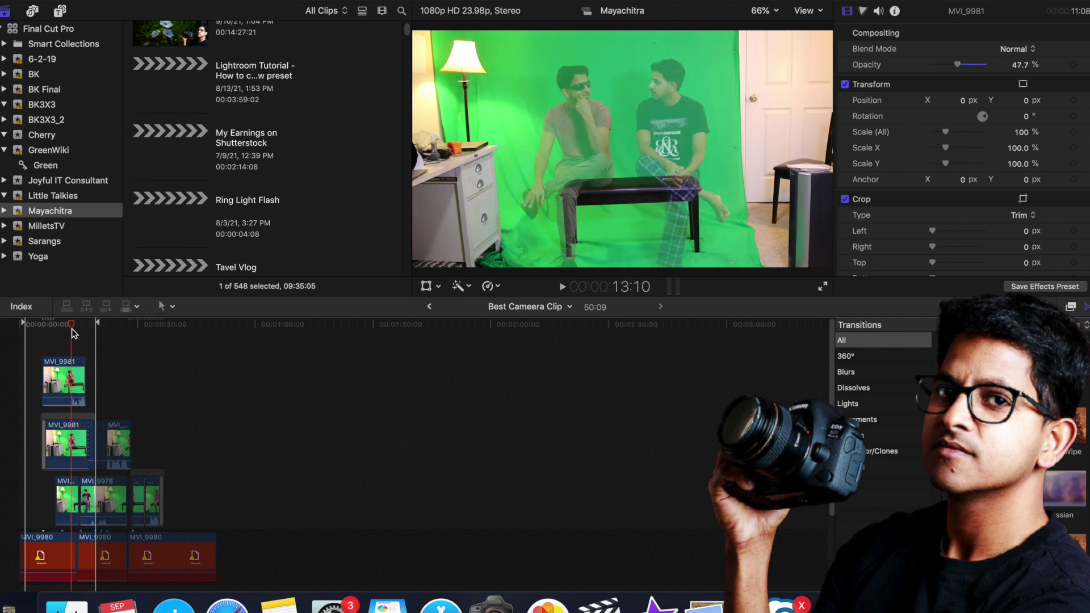
pyautogui.click(80, 379)
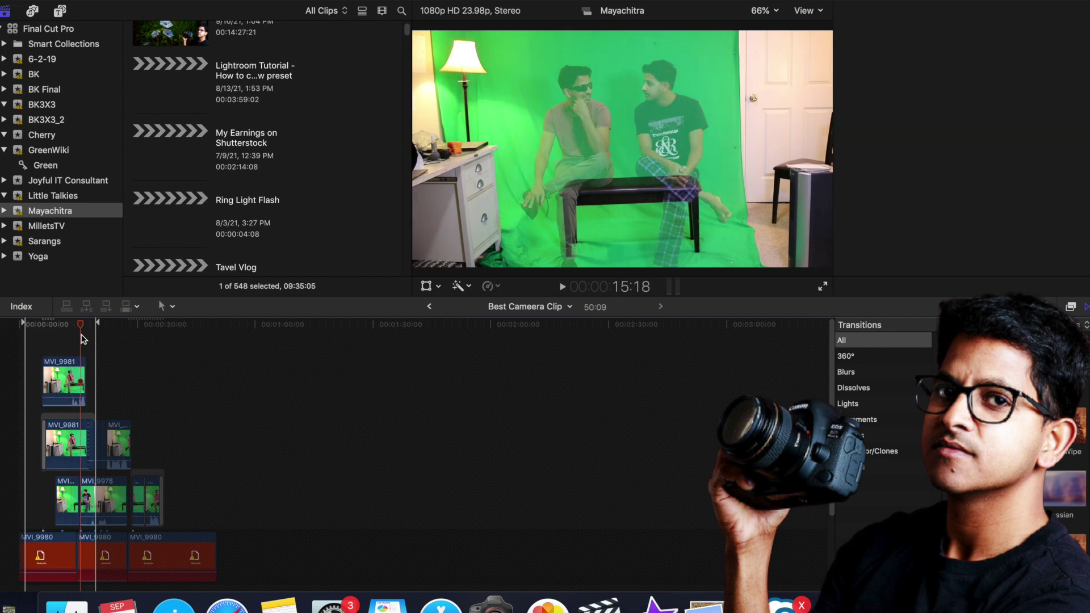
pyautogui.click(93, 347)
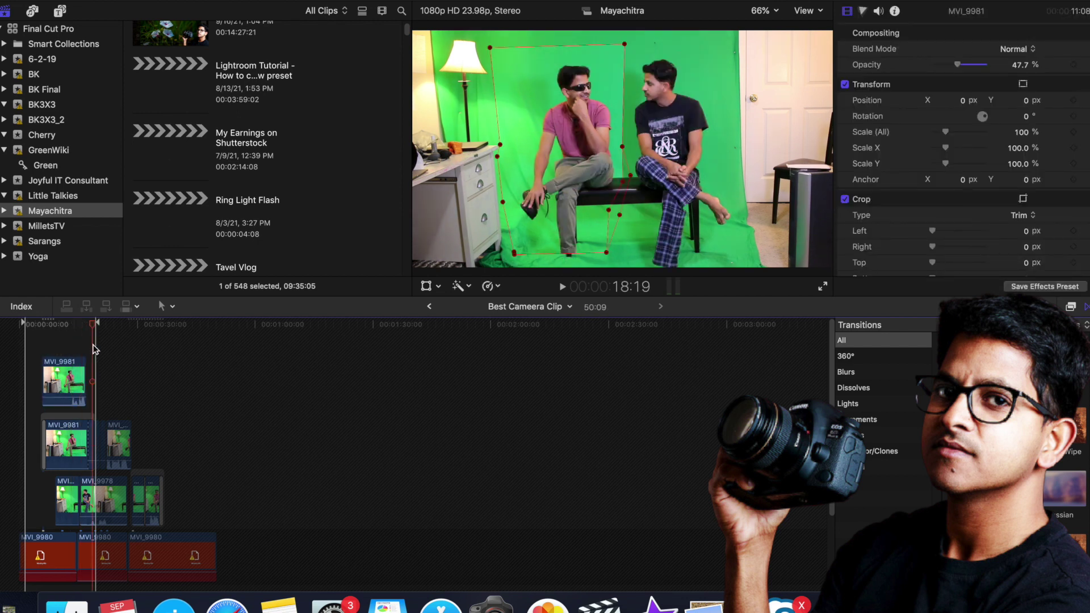
pyautogui.click(571, 117)
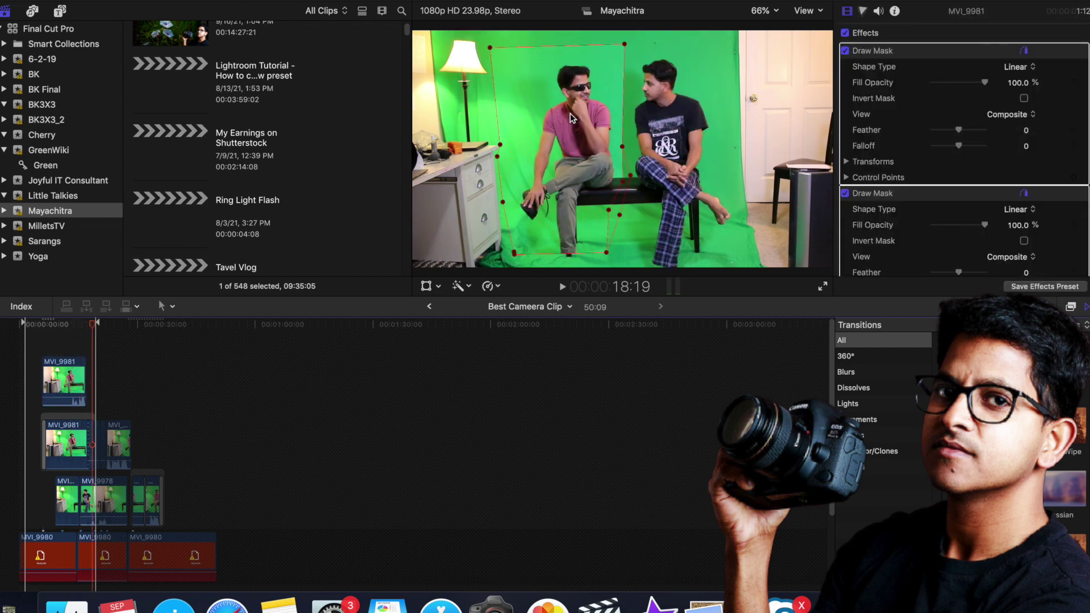
pyautogui.click(625, 46)
pyautogui.moveTo(625, 46); pyautogui.dragTo(835, 46)
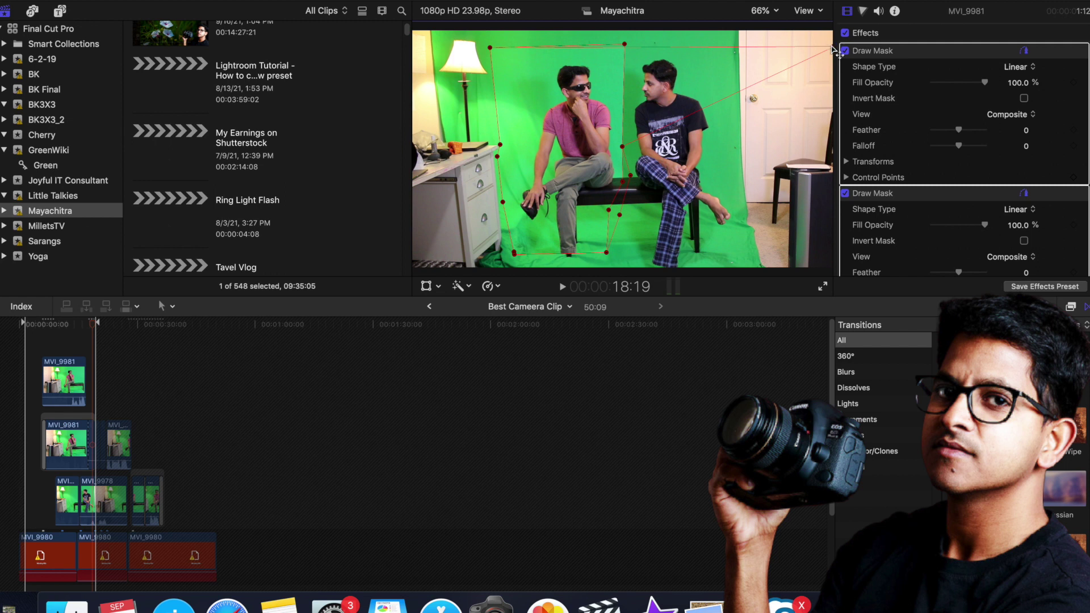
pyautogui.click(836, 53)
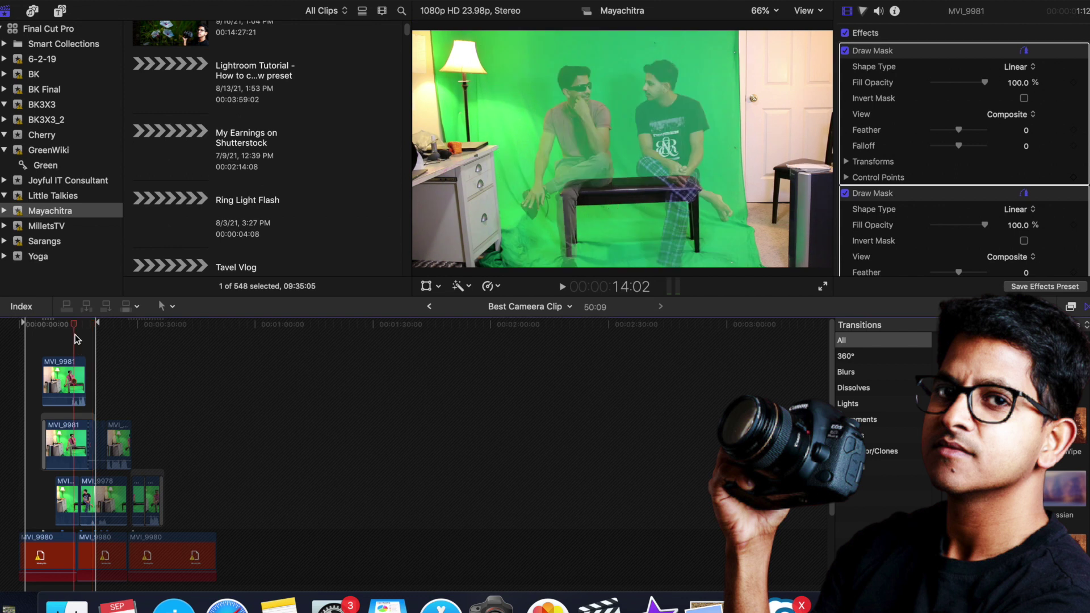
# Return to the Best Cameera project and check the keyed result at several points of both Best Cameera Clip segments.
pyautogui.click(429, 307)
pyautogui.click(91, 455)
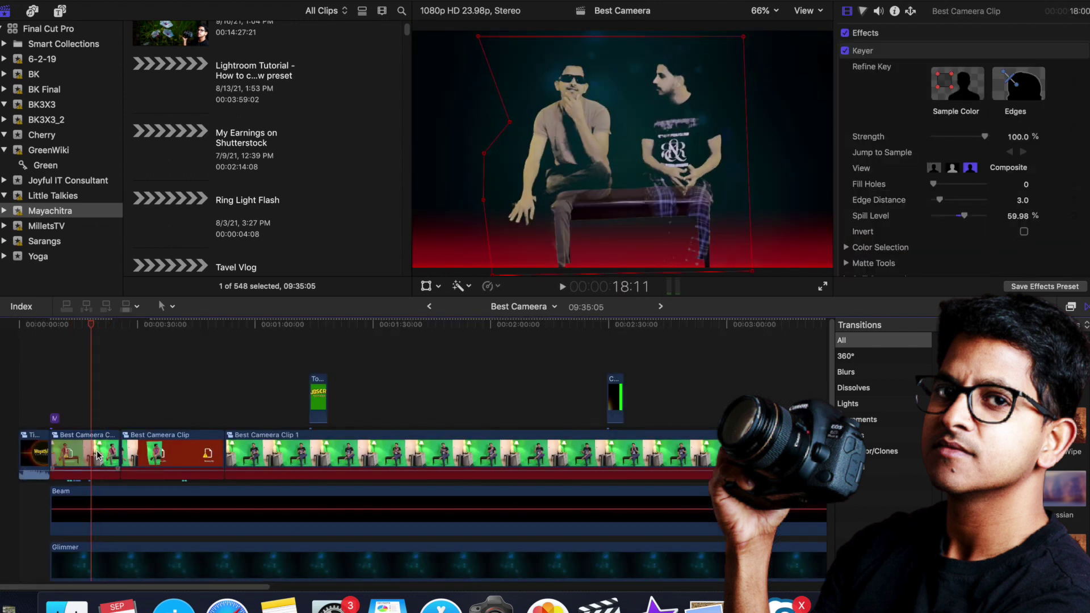
pyautogui.click(161, 391)
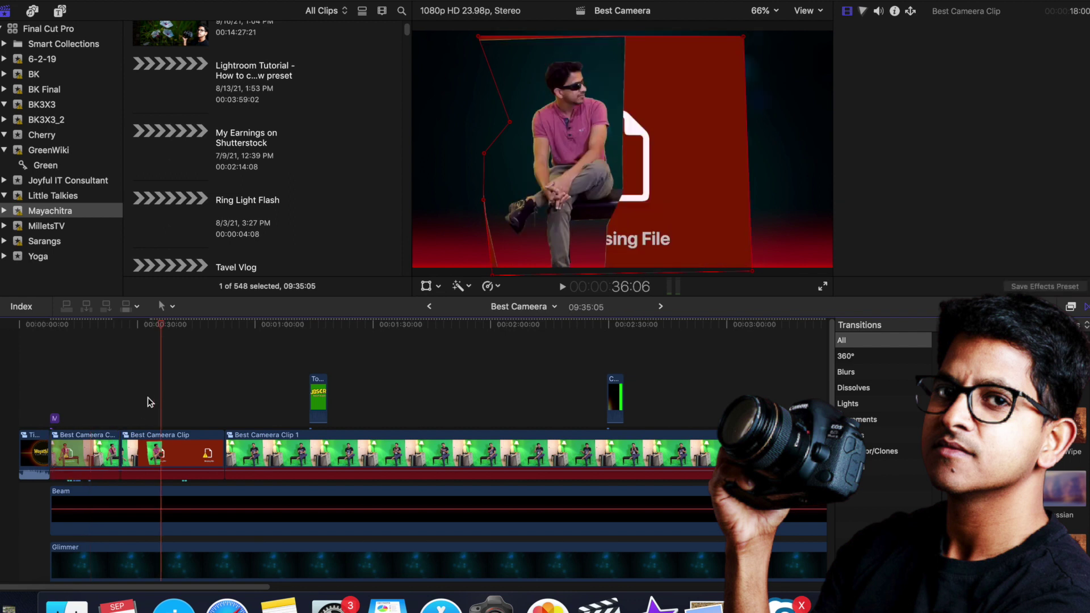
pyautogui.click(114, 397)
pyautogui.click(102, 445)
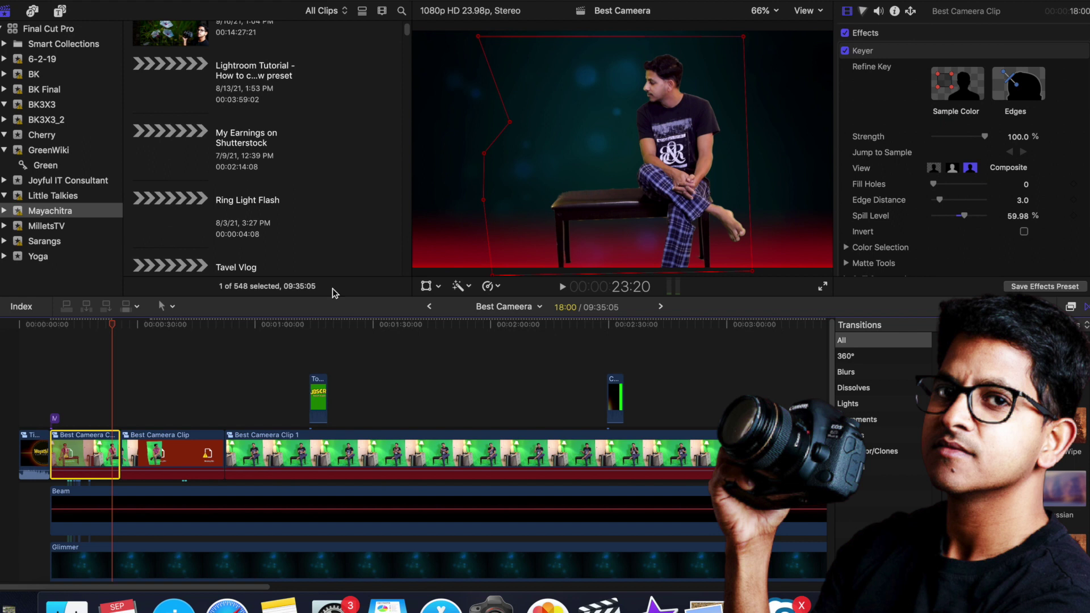
# Compare the single-person shot at the start of Best Cameera Clip 1 with the composite in the first Best Cameera Clip segment.
pyautogui.click(250, 385)
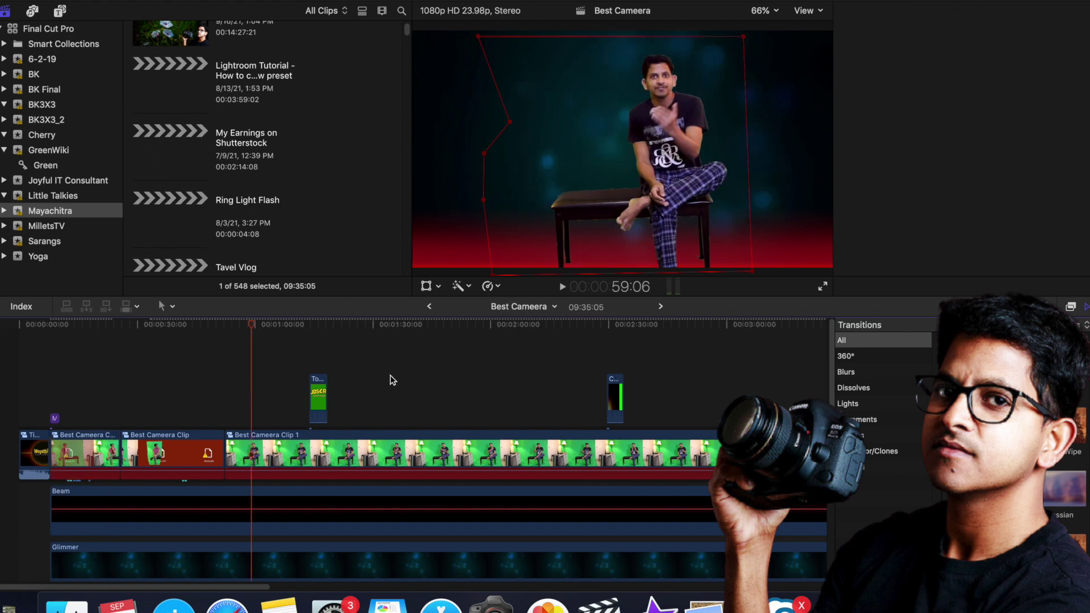
pyautogui.click(229, 383)
pyautogui.click(70, 396)
pyautogui.click(100, 437)
pyautogui.click(116, 403)
pyautogui.click(105, 440)
pyautogui.click(88, 368)
# Open the first Best Cameera Clip segment, restore the topmost MVI_9981 clip's opacity to 100%, and check the stacked takes at several points.
pyautogui.doubleClick(107, 451)
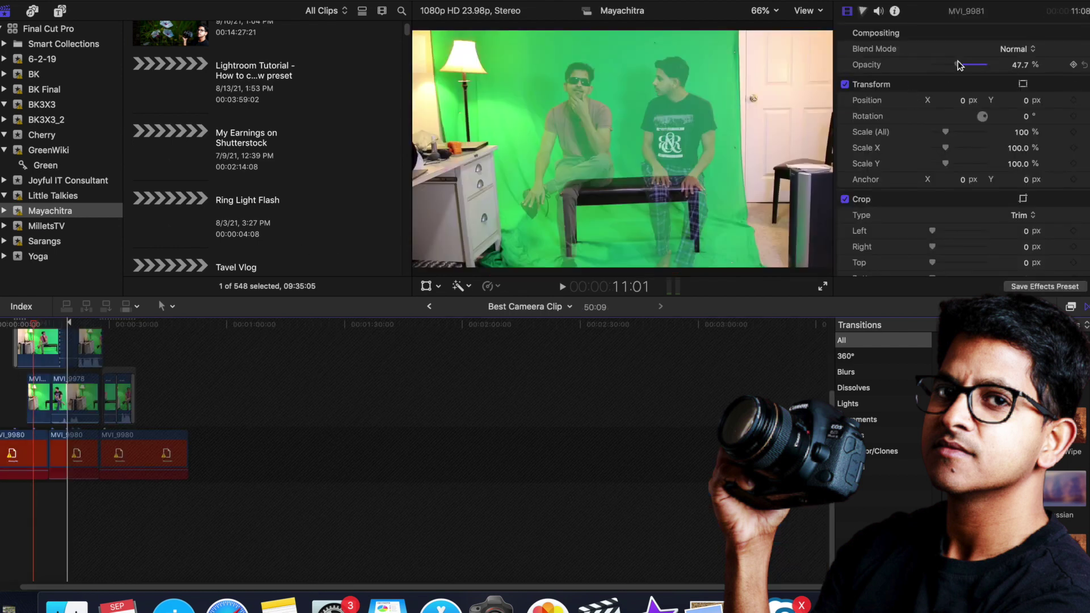
pyautogui.moveTo(958, 65); pyautogui.dragTo(1006, 66)
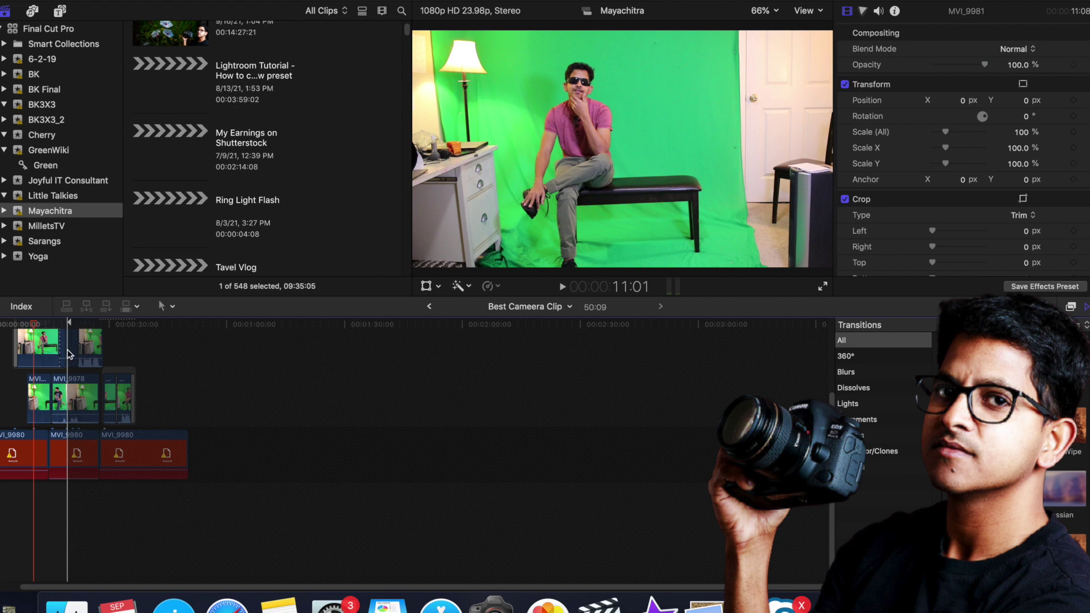
pyautogui.moveTo(41, 348); pyautogui.dragTo(40, 355)
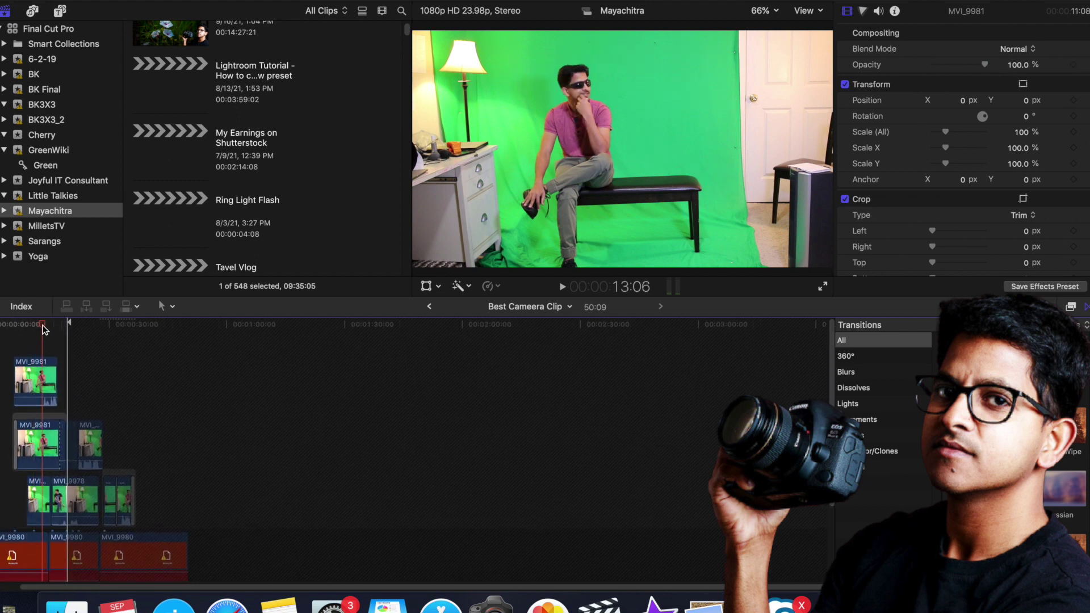
pyautogui.press('Home')
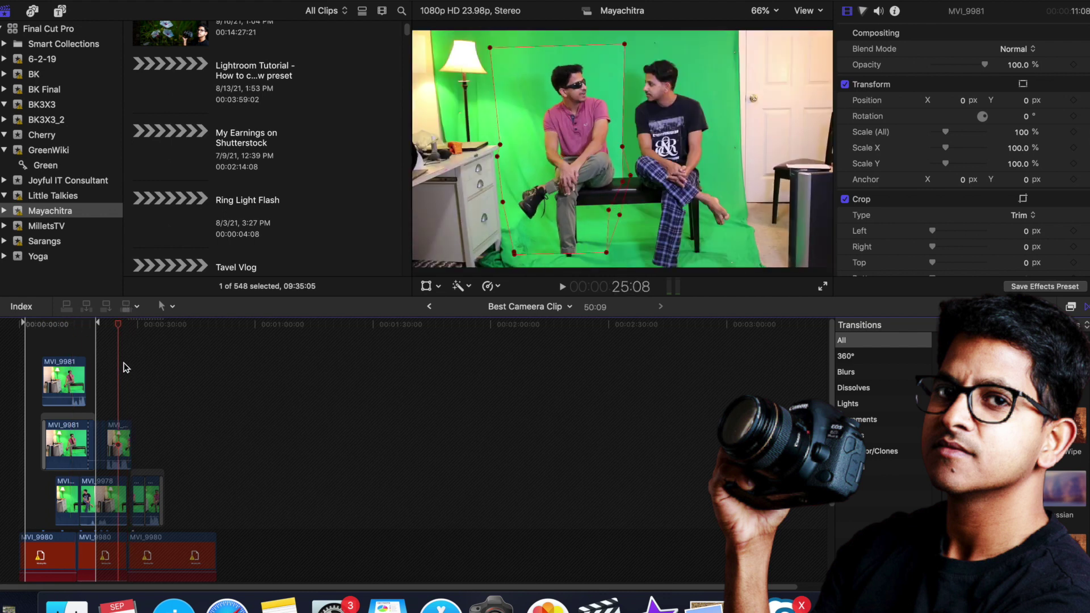
# Return to the Best Cameera project and review the keyed double-role segments, Best Cameera Clip 1, and the background and audio layers below.
pyautogui.click(429, 307)
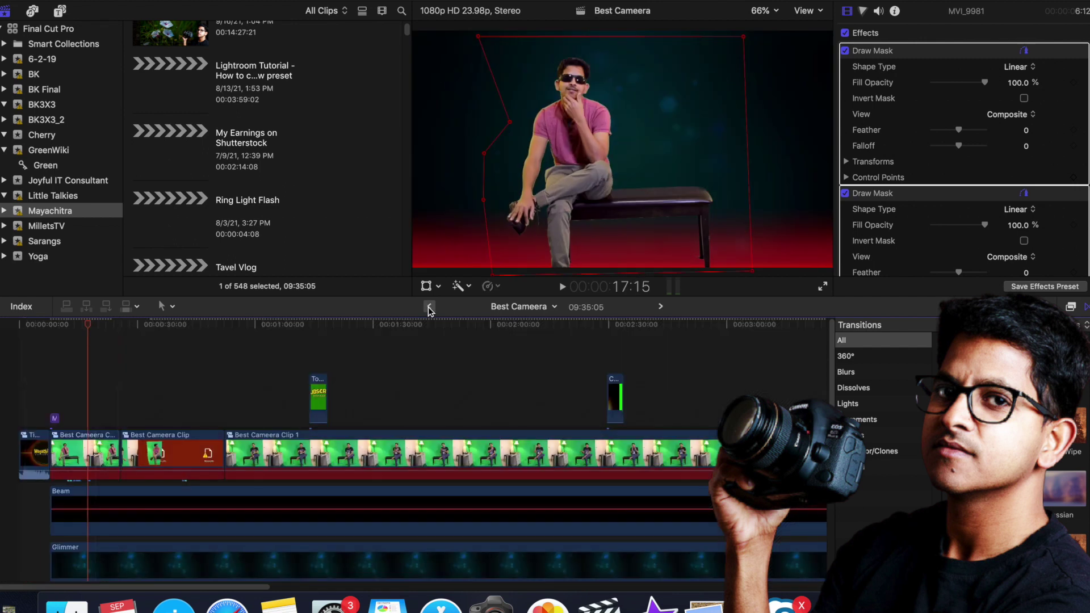
pyautogui.scroll(-6, 151, 391)
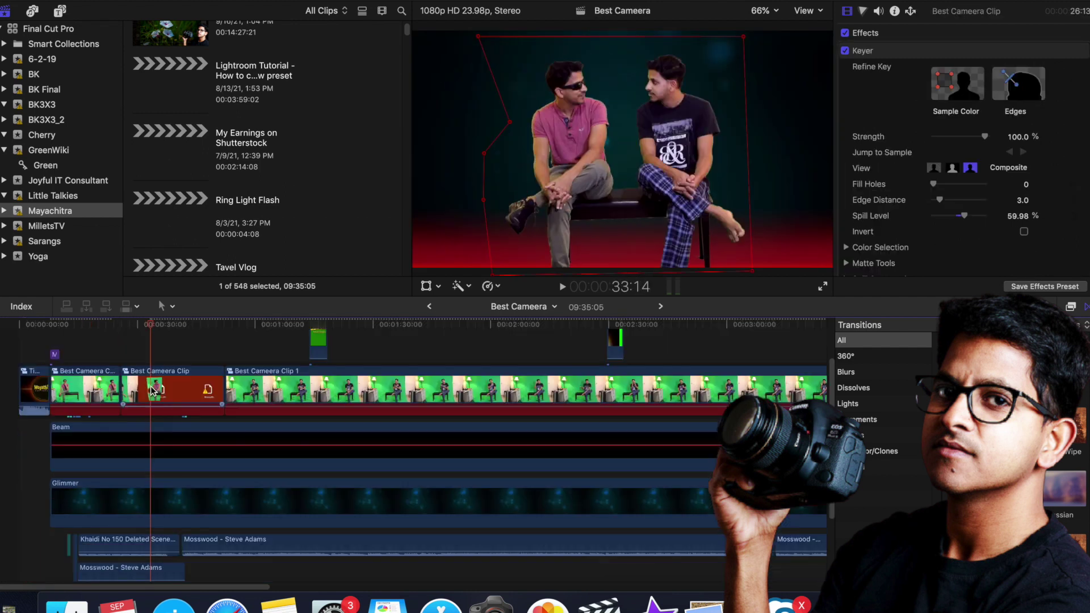
pyautogui.scroll(6, 152, 386)
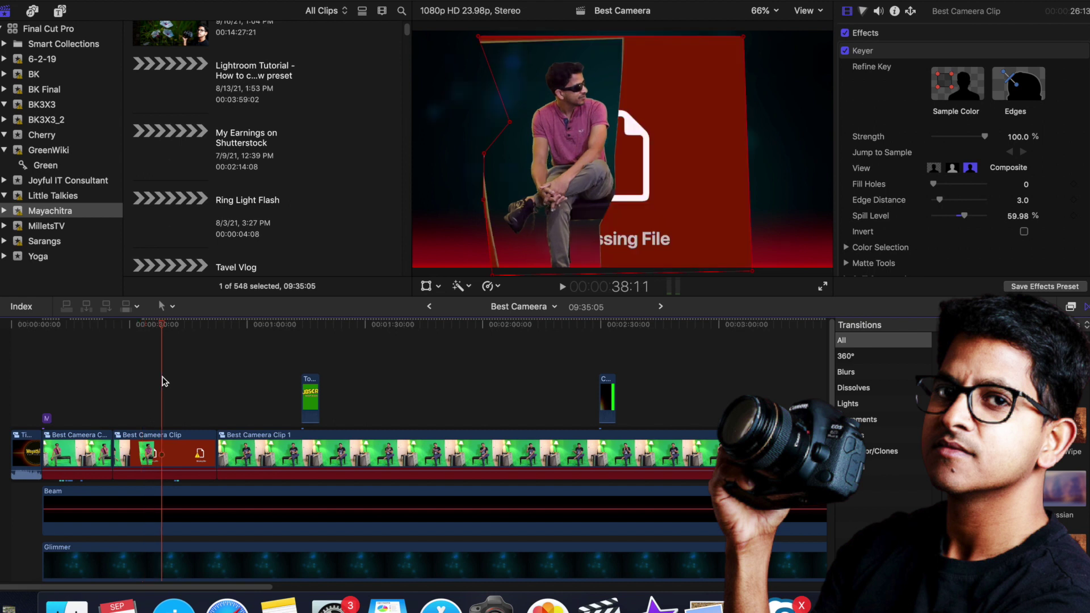
pyautogui.click(230, 382)
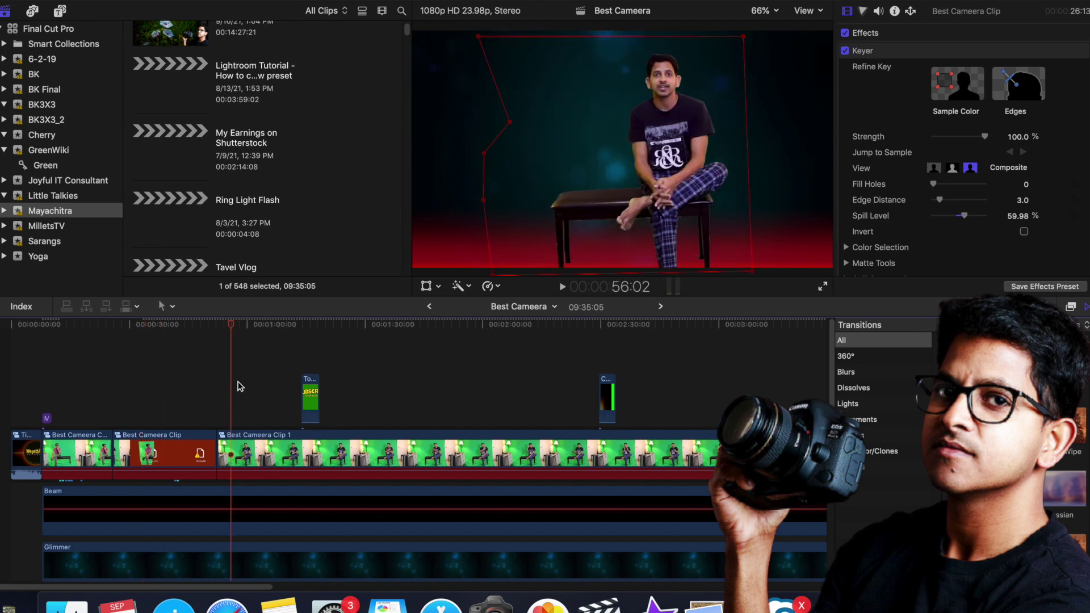
pyautogui.click(287, 369)
pyautogui.hscroll(2, 398, 370)
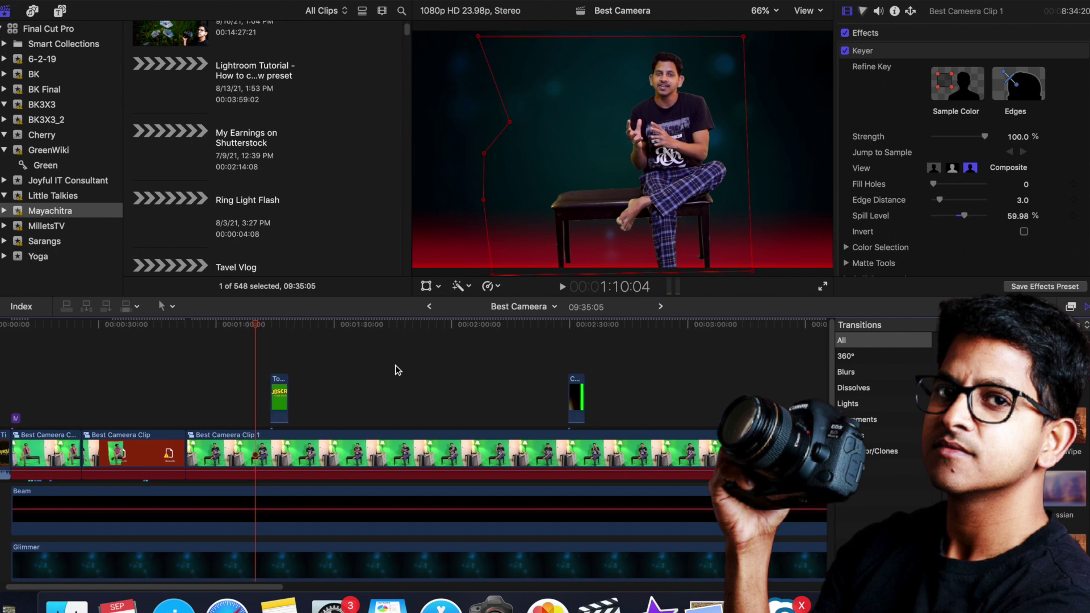
pyautogui.press('super+minus')
pyautogui.scroll(-5, 352, 375)
pyautogui.scroll(5, 351, 375)
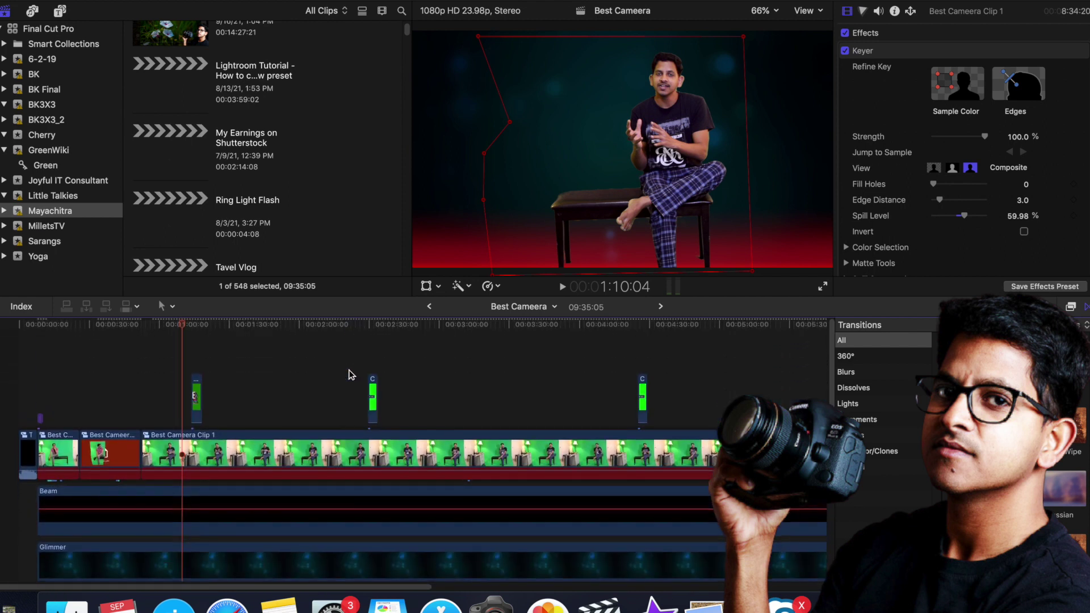